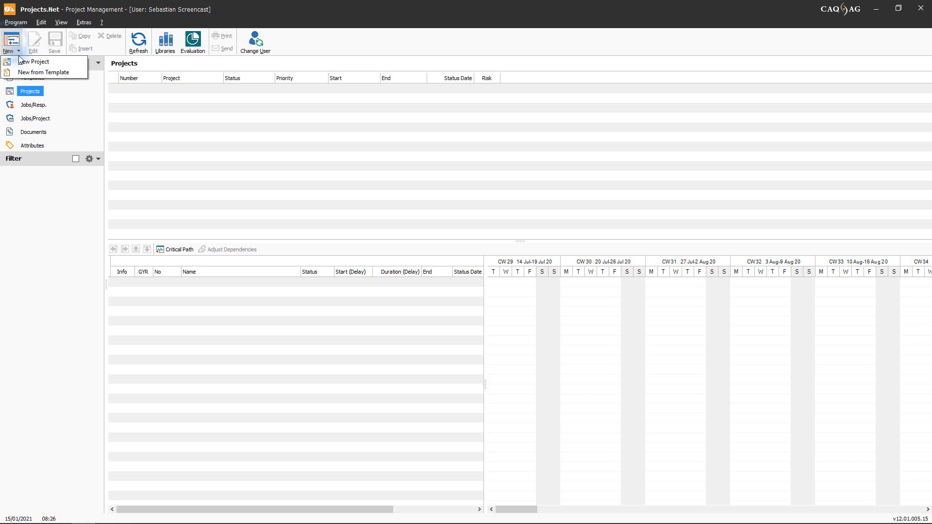
Step: Create a new project named "Product Development" with the status Planned
left_click(22, 62)
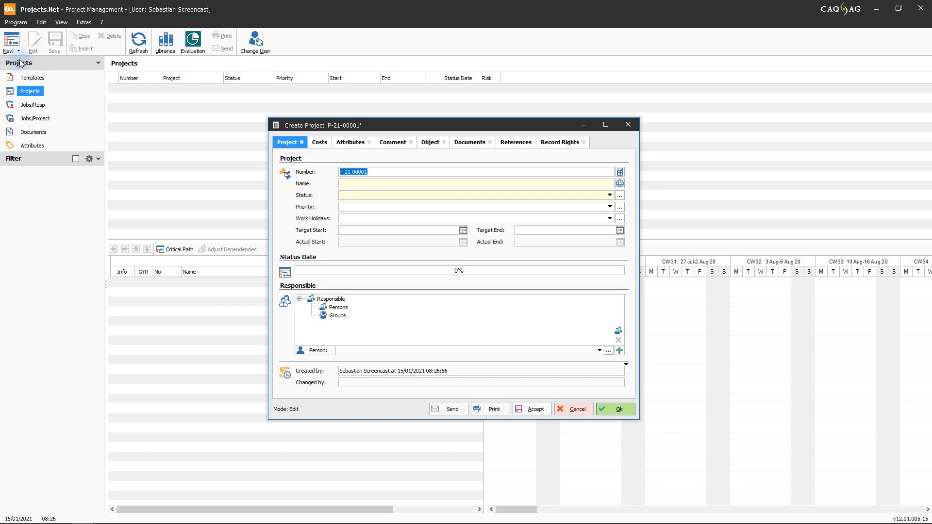
left_click(350, 182)
type("Product Develo")
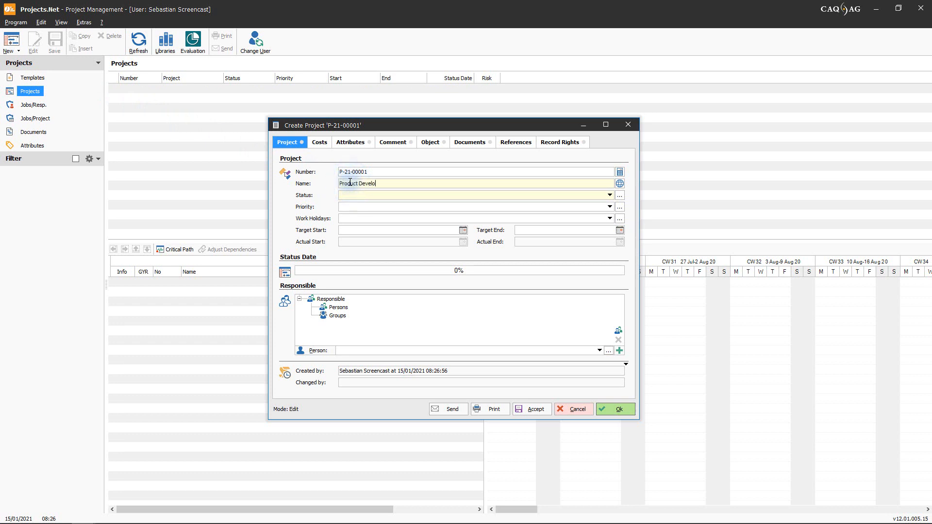
type("pment")
left_click(606, 196)
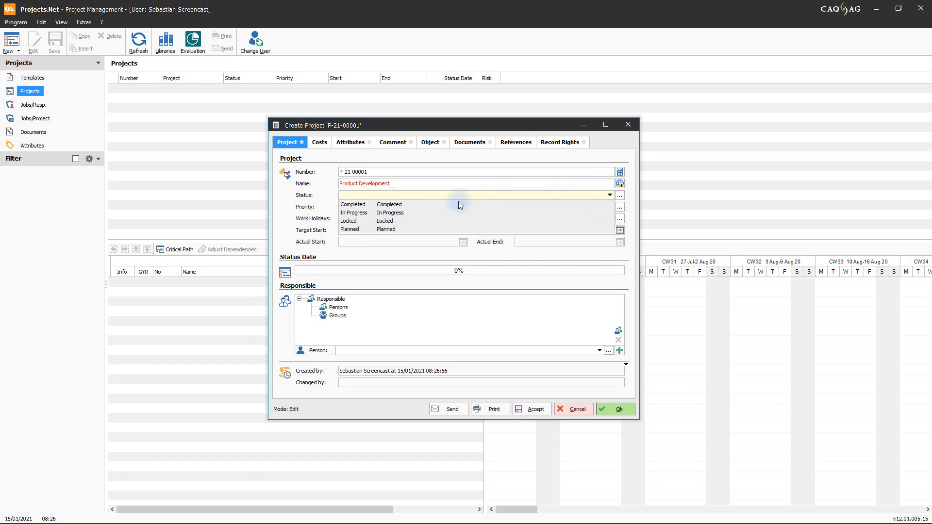
left_click(385, 228)
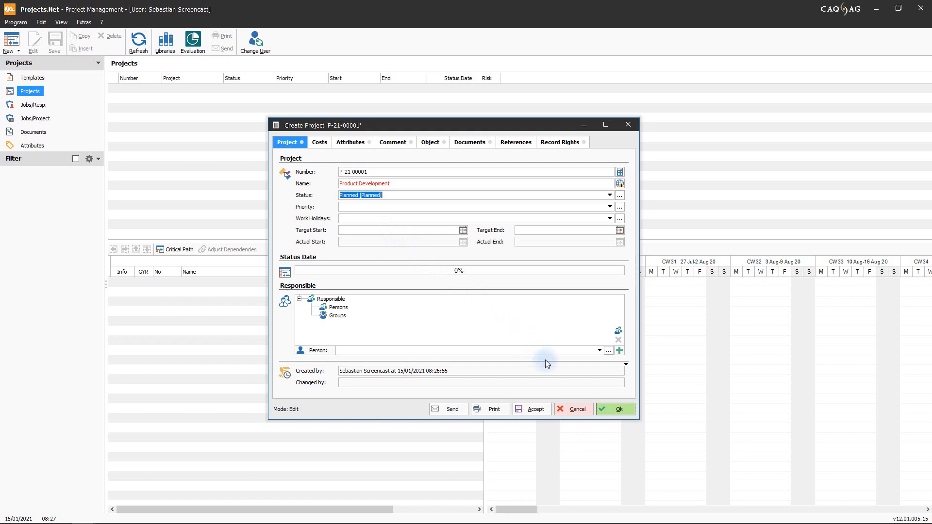
left_click(605, 409)
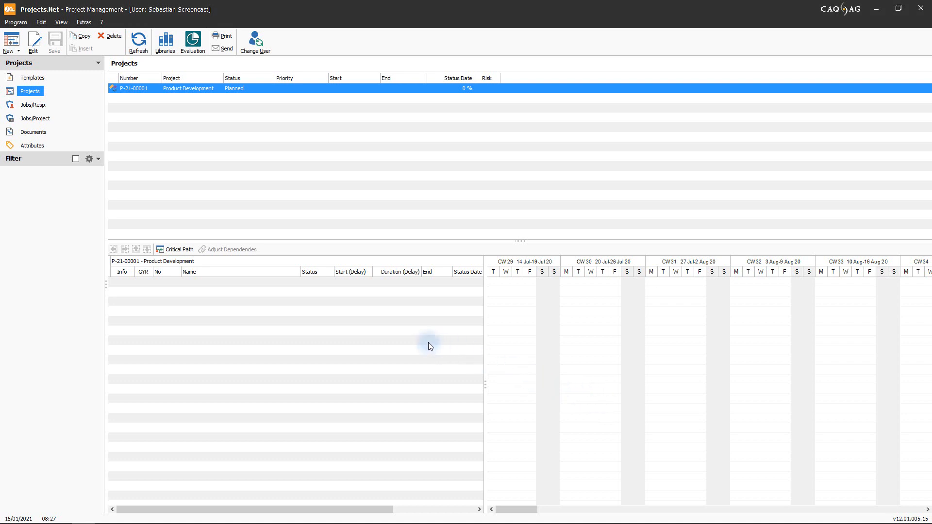
Step: Add two main levels to the structure of the Product Development project
left_click(387, 334)
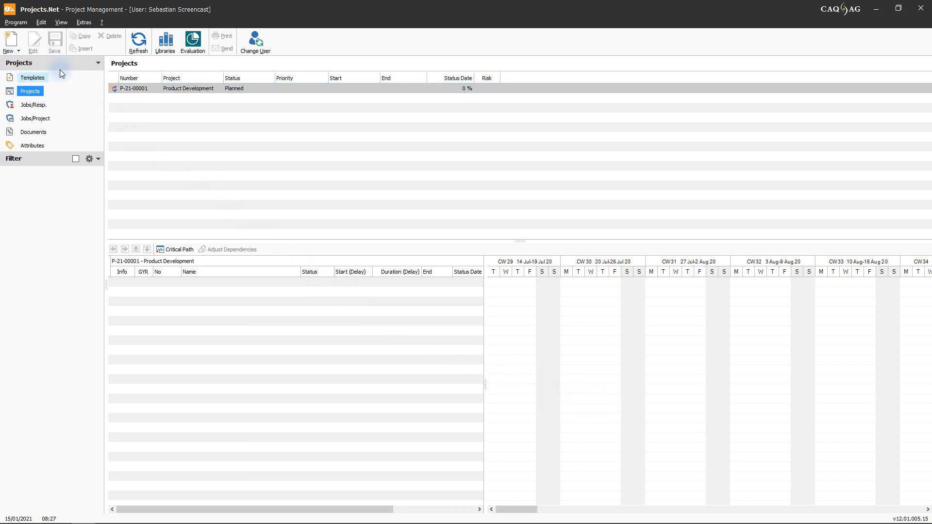
left_click(18, 51)
mouse_move(21, 64)
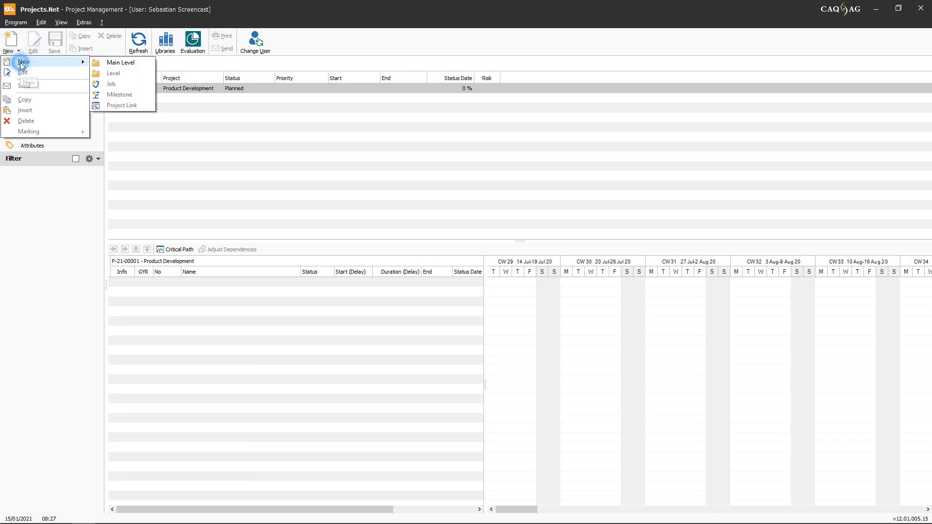
left_click(110, 62)
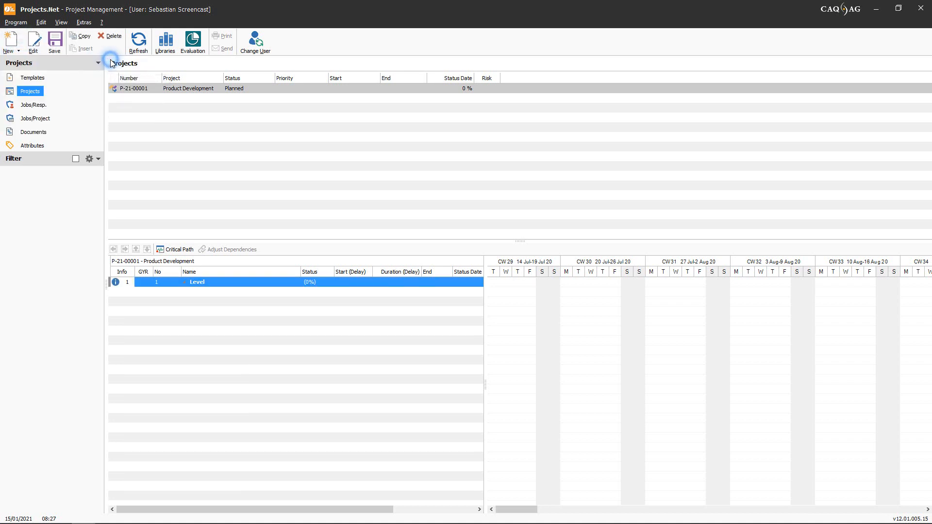
left_click(18, 51)
mouse_move(22, 62)
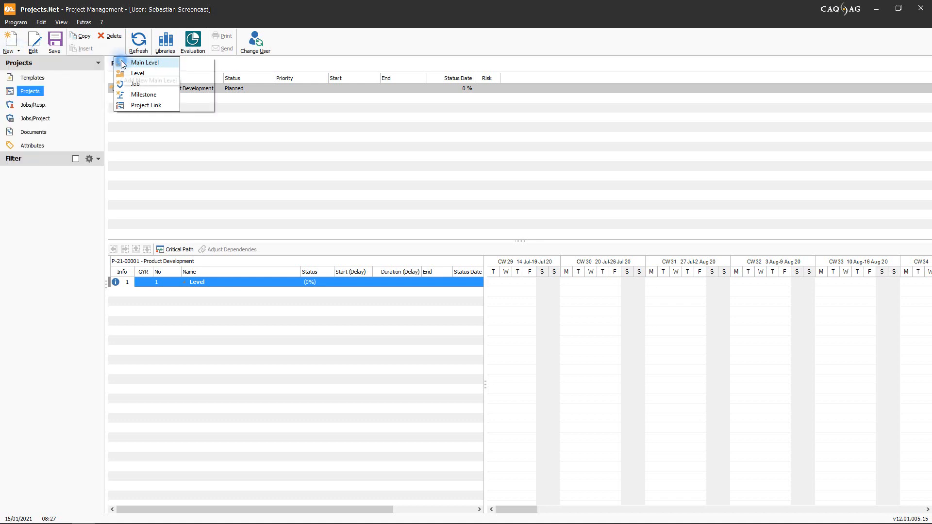
left_click(104, 62)
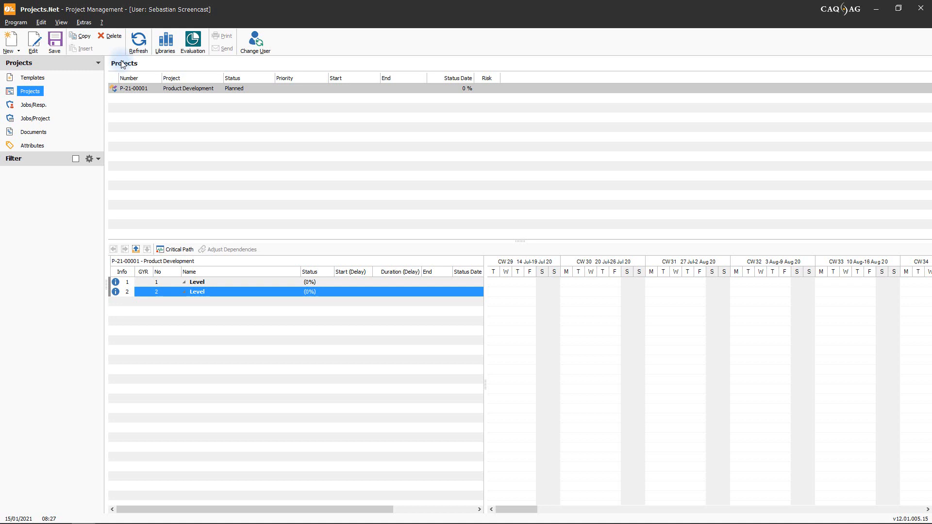
Step: Rename the first main level "Conception Phase" and the second "Product Launch"
left_click(228, 280)
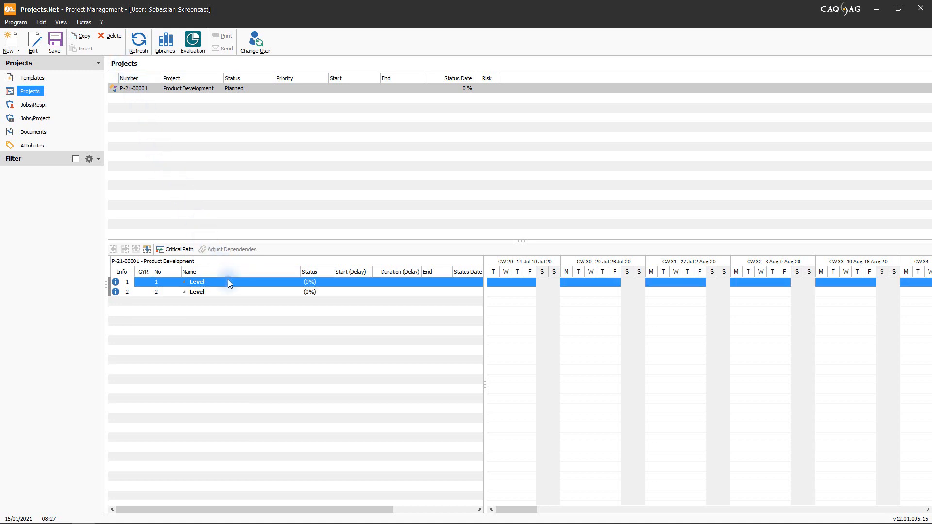
left_click(228, 280)
type("Conception Phase")
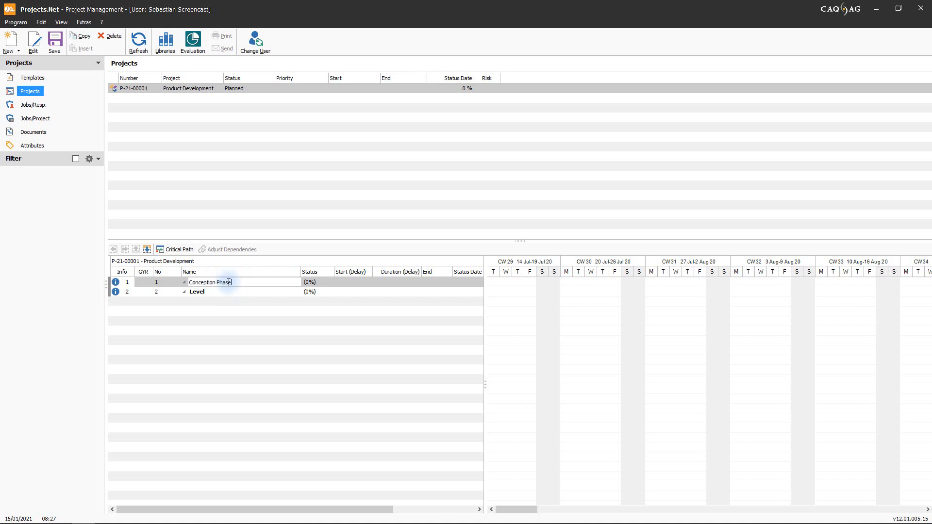
left_click(228, 291)
left_click(229, 290)
type("Product Launch")
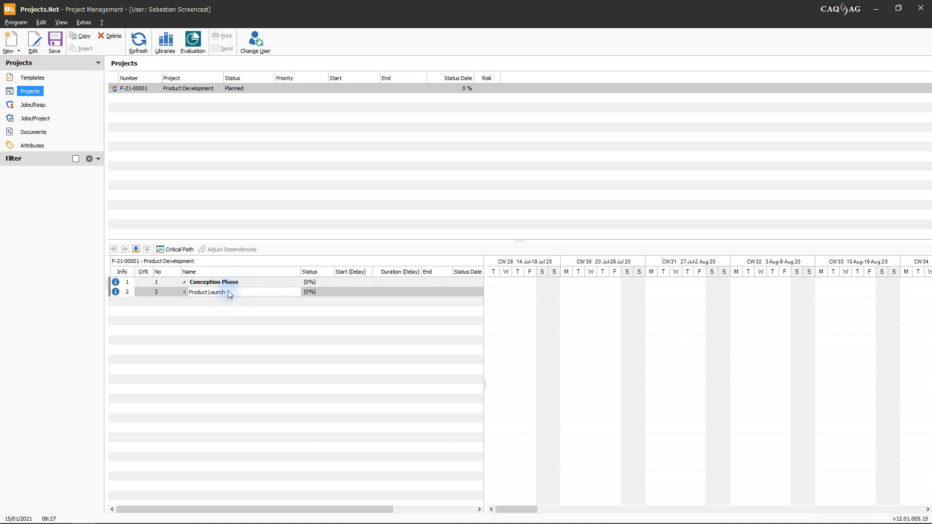
left_click(341, 351)
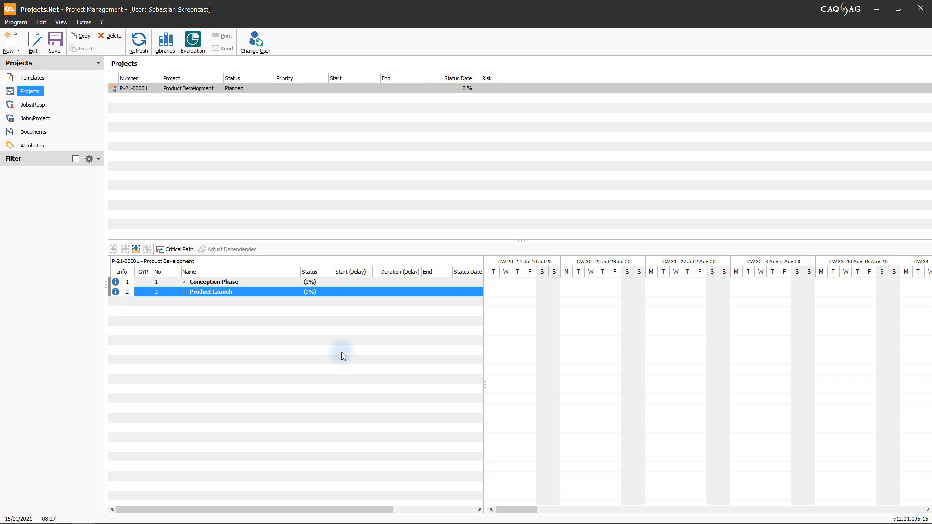
Step: Add two sublevels under the Conception Phase main level
left_click(348, 283)
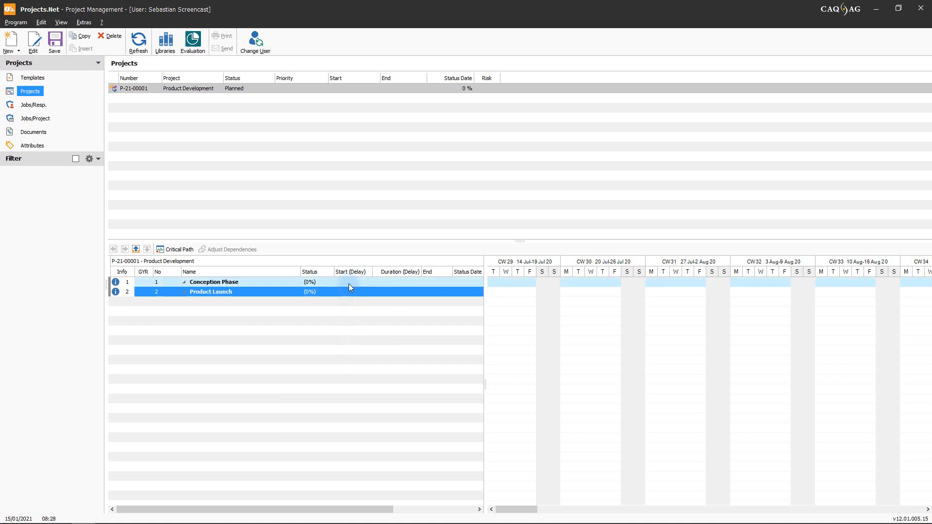
left_click(13, 47)
mouse_move(22, 62)
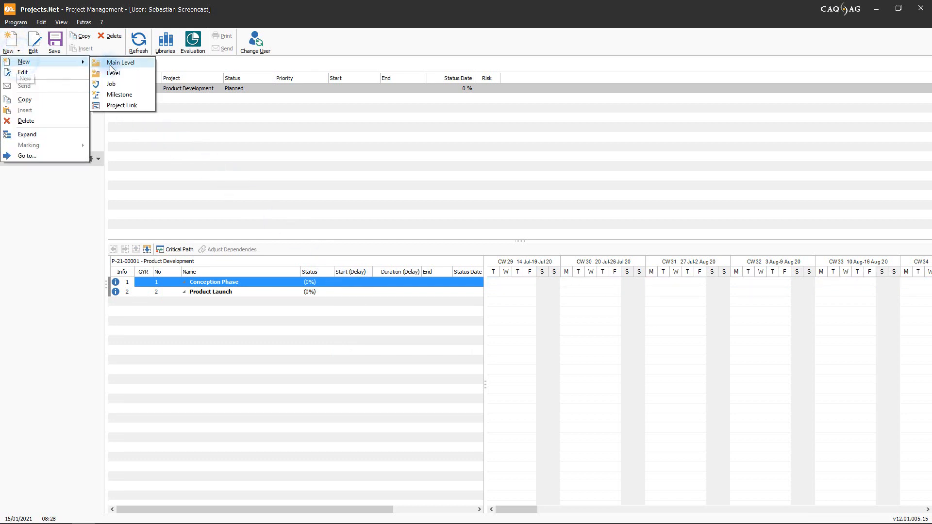
left_click(113, 73)
left_click(14, 51)
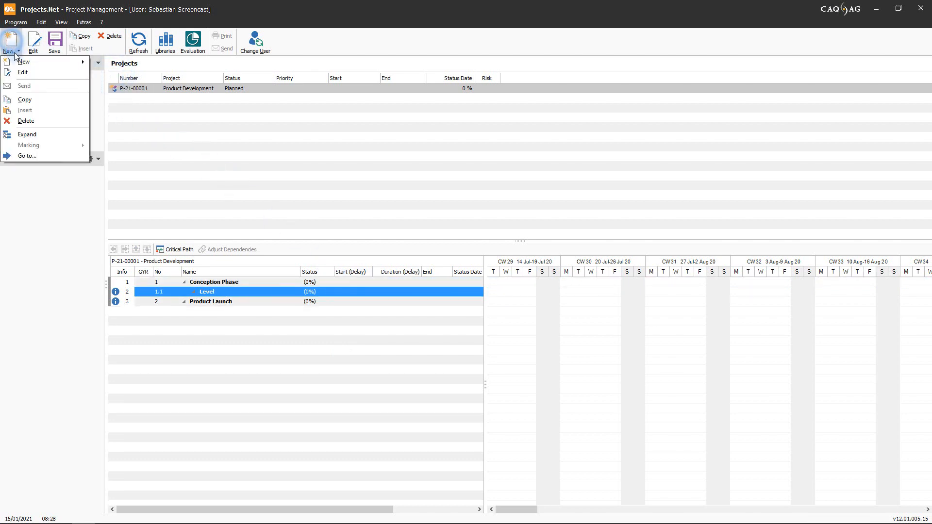
mouse_move(22, 62)
left_click(113, 74)
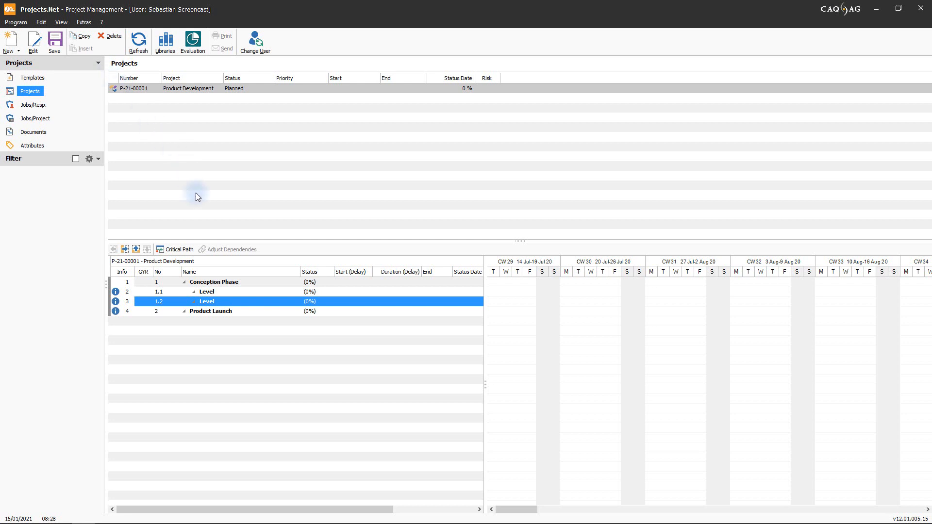
Step: Rename sublevel 1.1 "Design Phase" and sublevel 1.2 "Product Development"
left_click(232, 291)
left_click(231, 291)
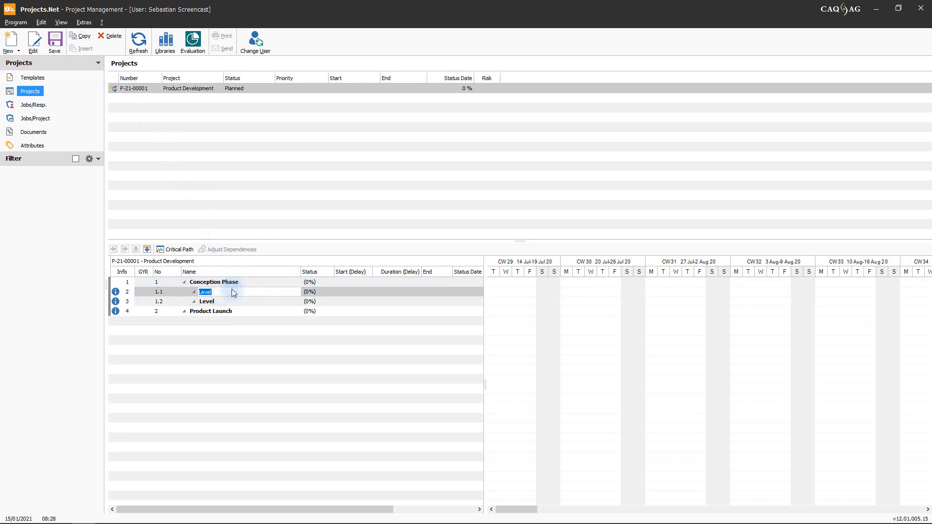
type("Design Phase")
left_click(231, 301)
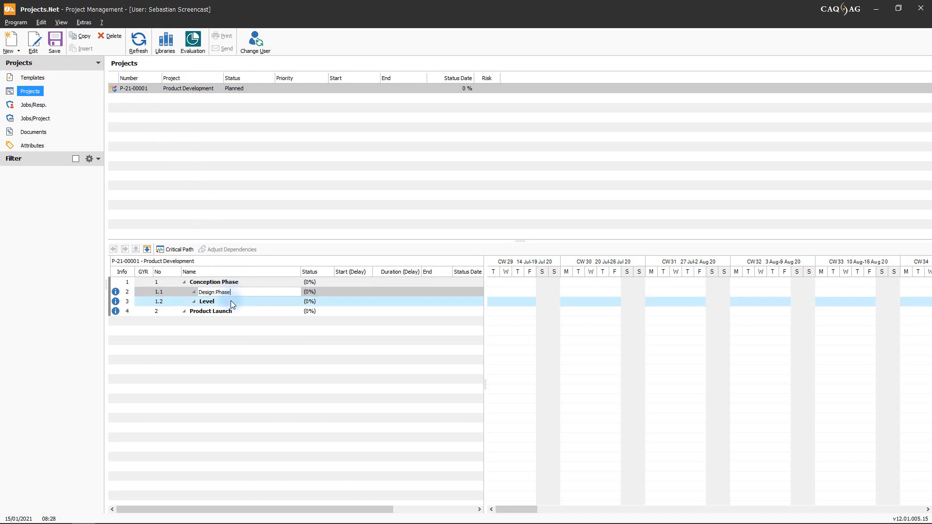
left_click(231, 300)
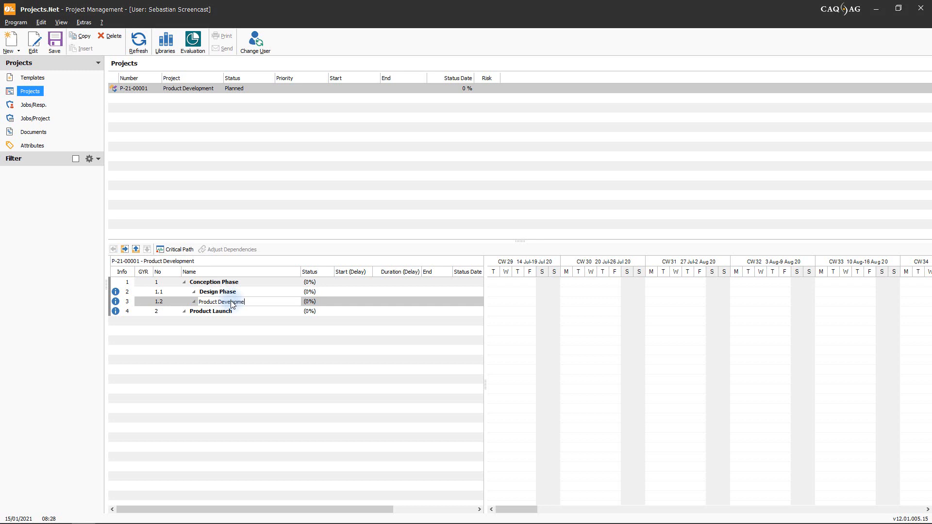
left_click(235, 340)
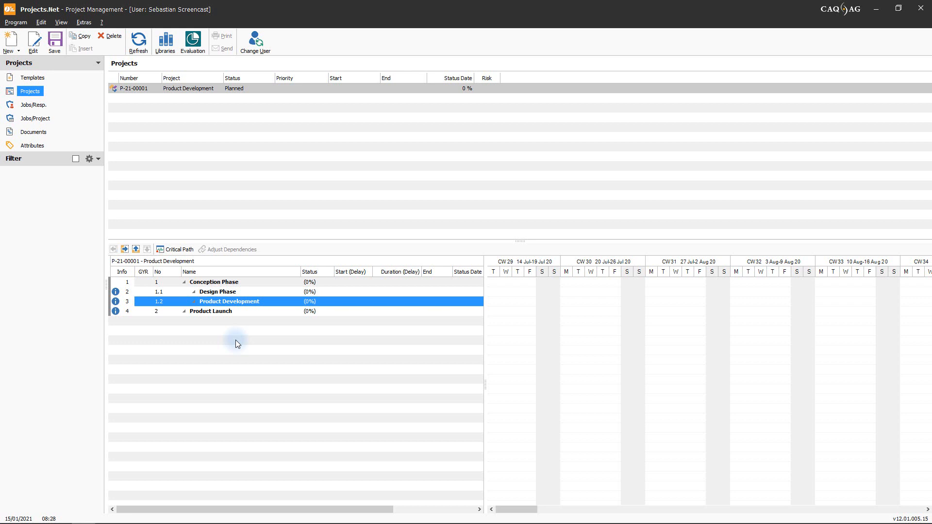
Step: Insert two new jobs directly after the Design Phase level
left_click(363, 291)
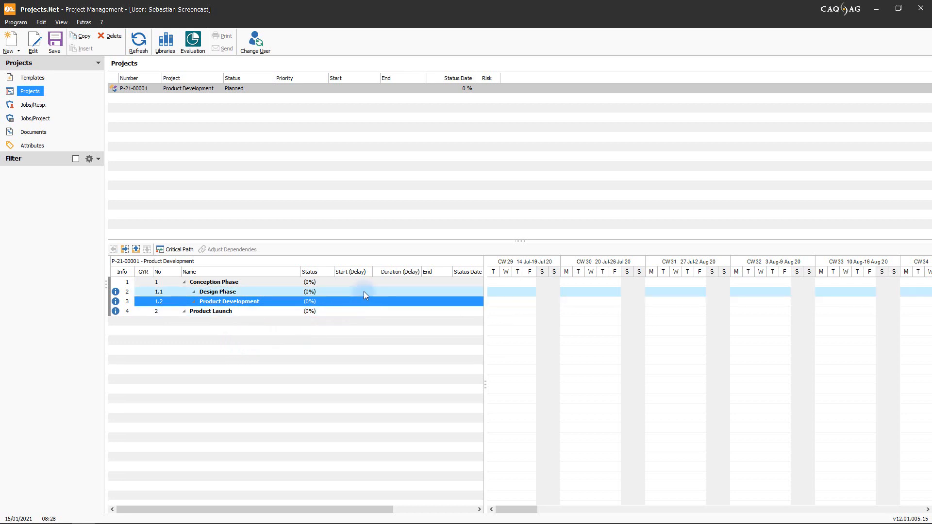
left_click(18, 50)
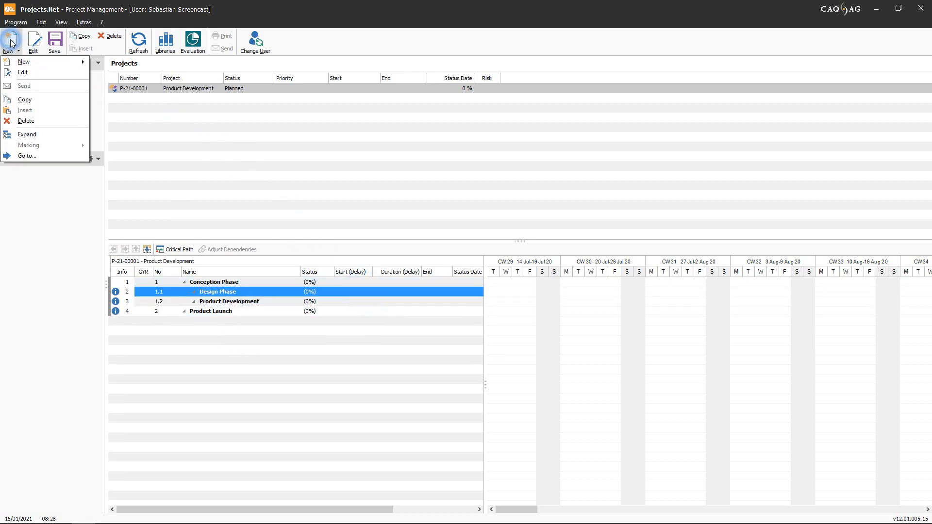
mouse_move(20, 61)
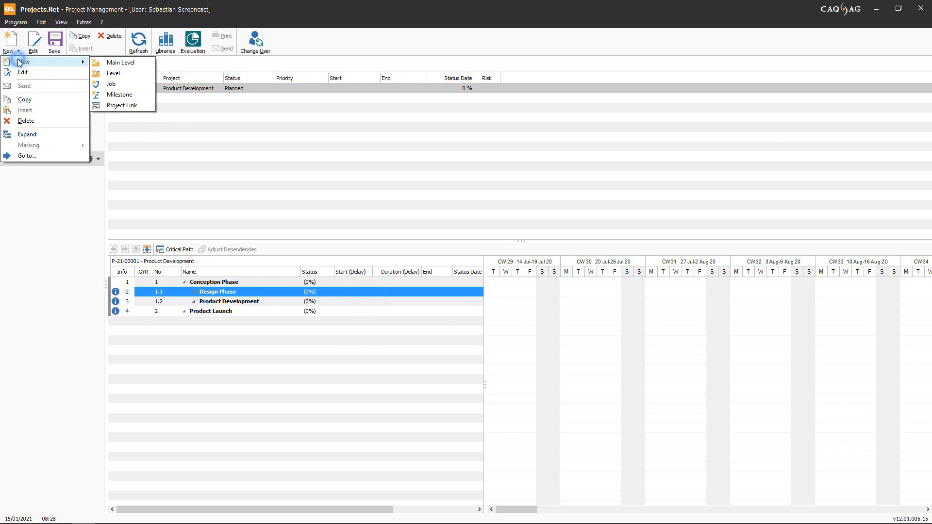
left_click(111, 83)
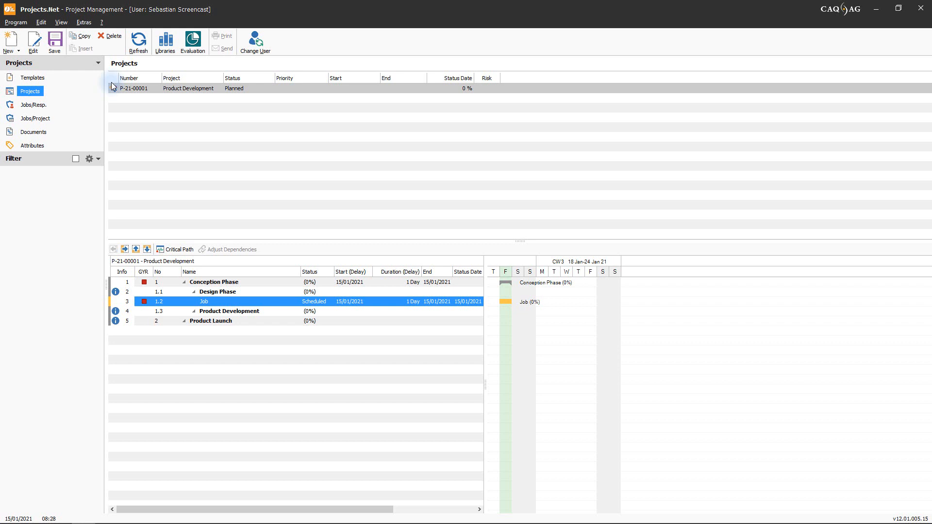
left_click(11, 40)
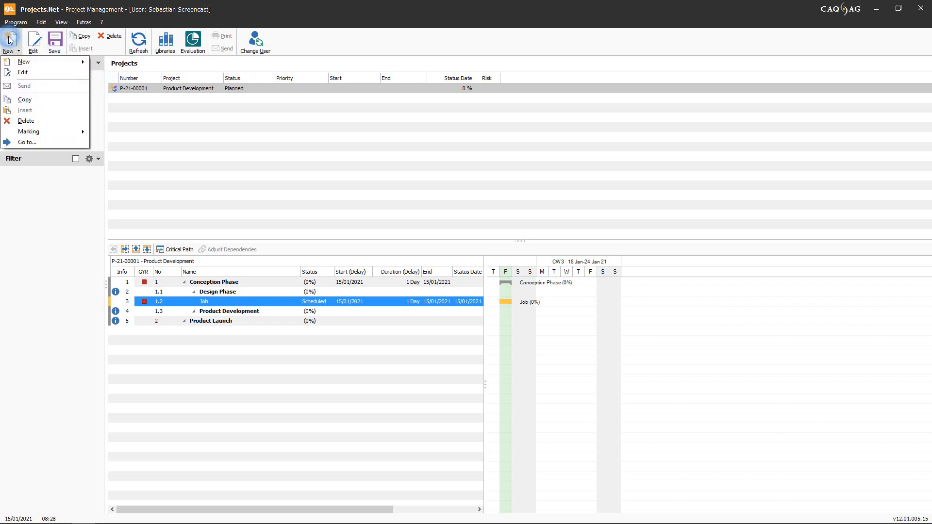
left_click(20, 61)
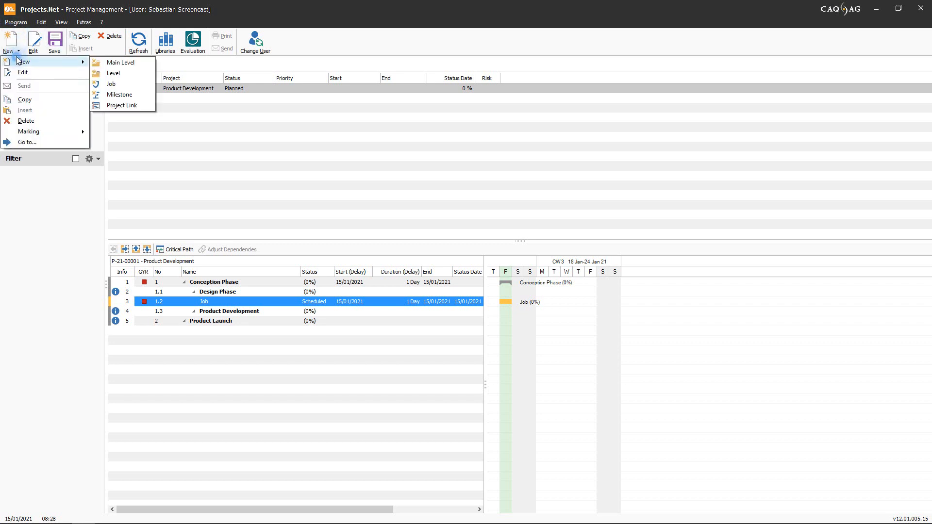
left_click(110, 83)
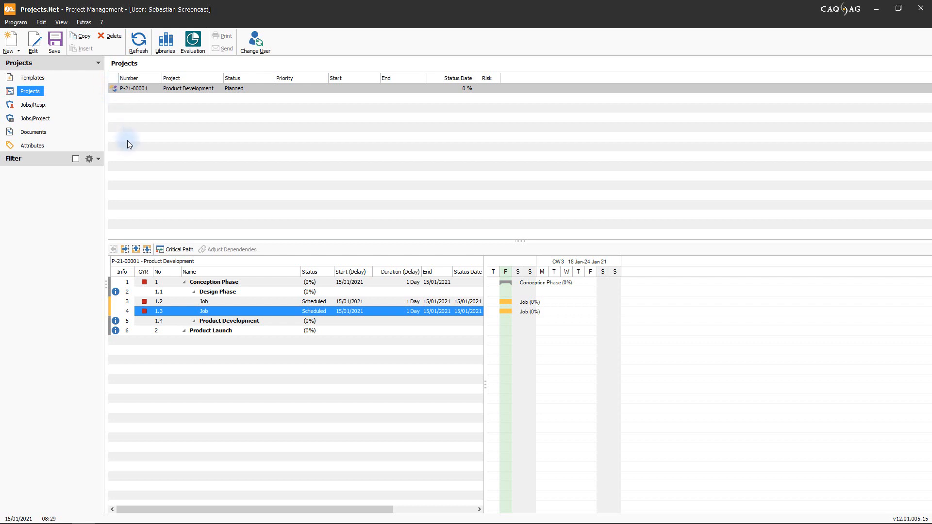
Step: Indent the first job under Design Phase, and move the second job below Product Development and indent it there
left_click(169, 301)
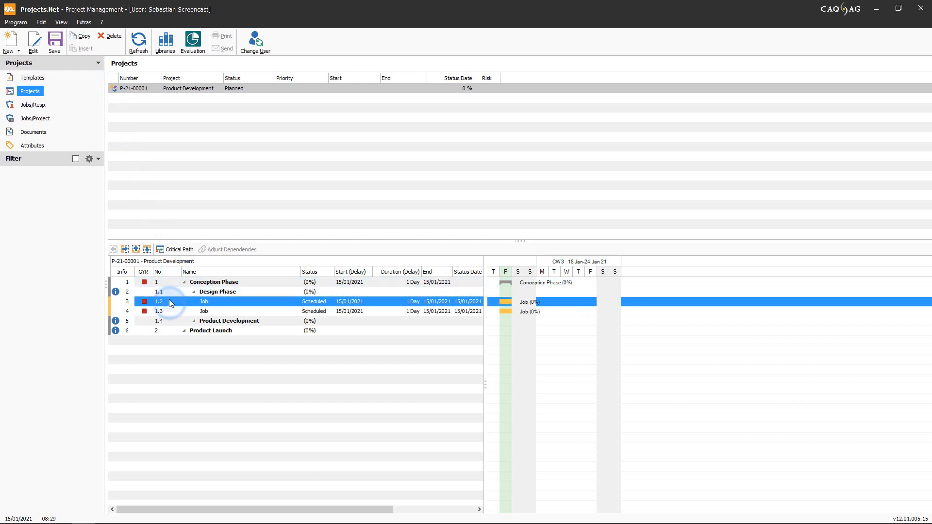
left_click(125, 249)
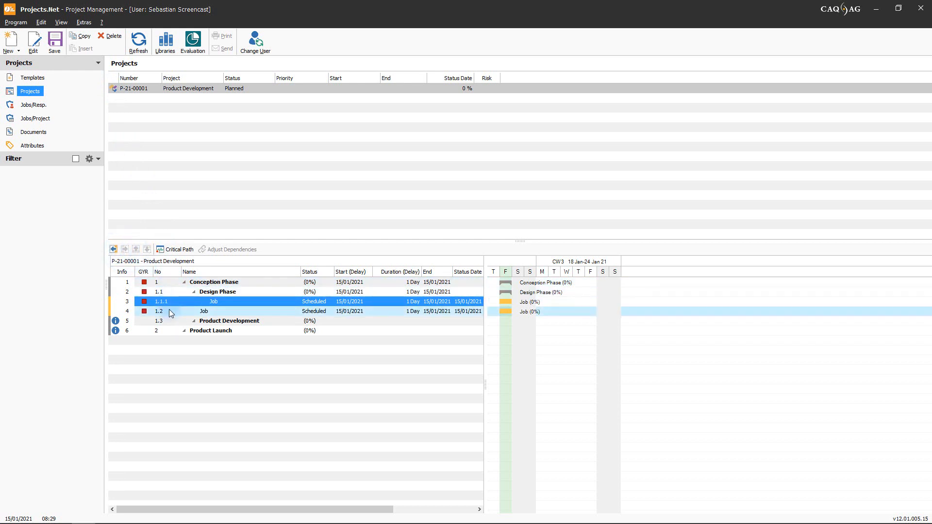
left_click(170, 310)
left_click(147, 249)
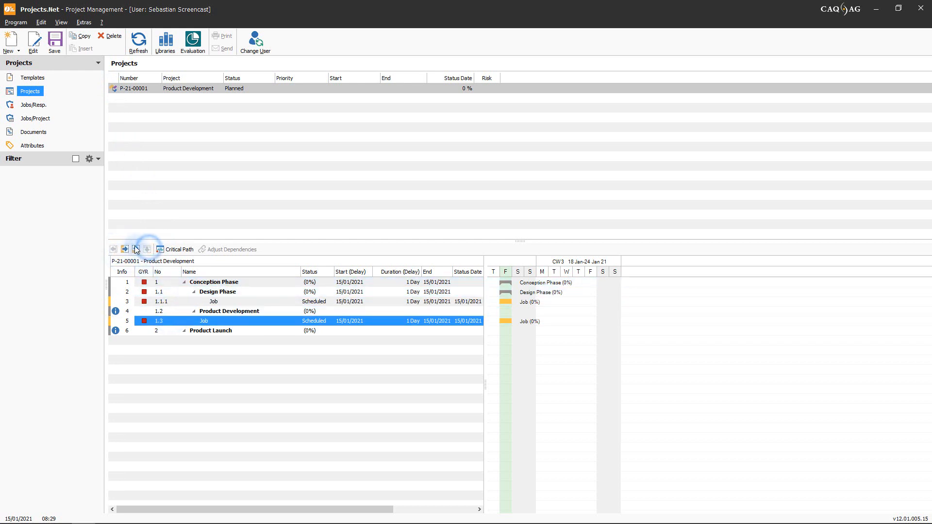
left_click(125, 249)
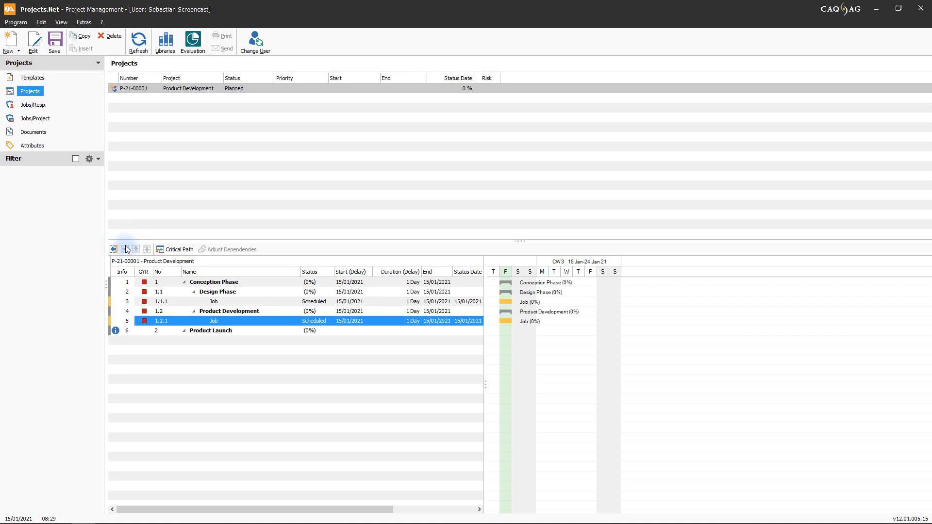
Step: Insert one more job from the Design Phase level
left_click(167, 290)
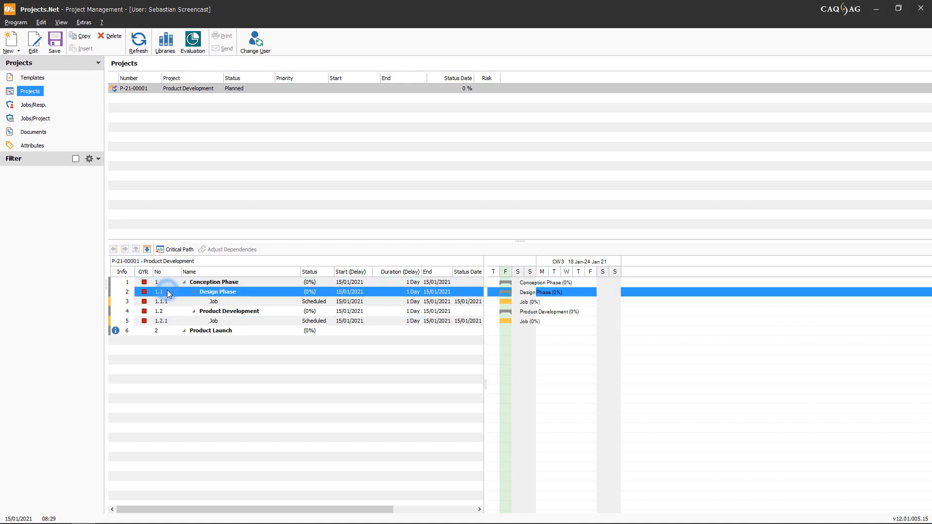
left_click(12, 43)
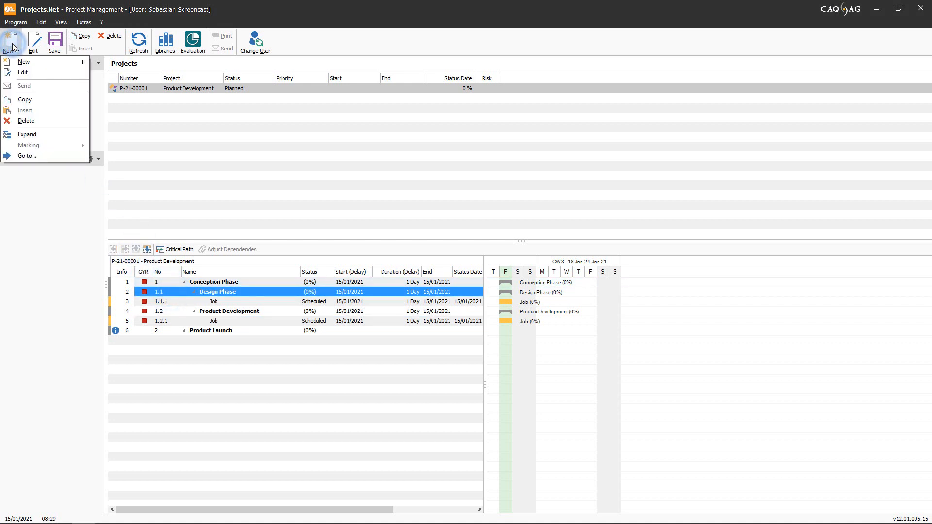
left_click(22, 62)
left_click(111, 84)
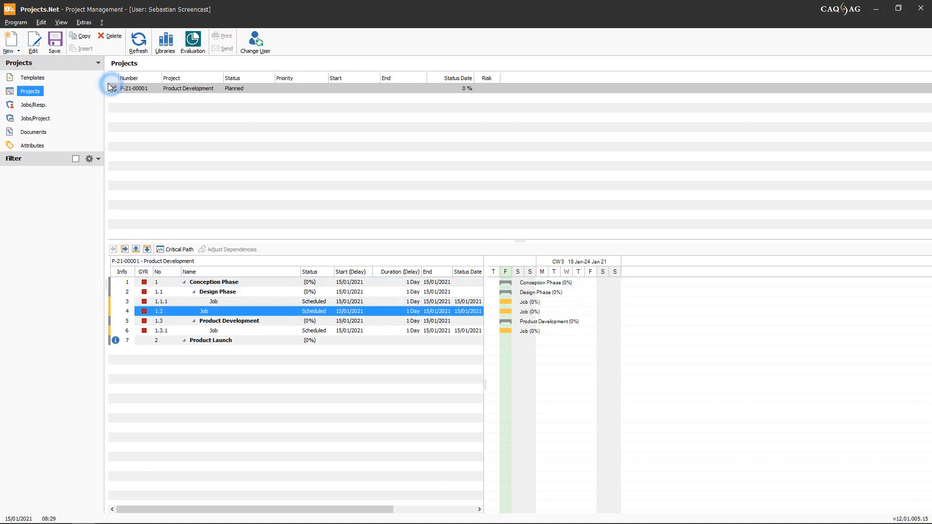
Step: Insert another new job directly after job 1.2, above the Product Development level
left_click(12, 43)
left_click(28, 61)
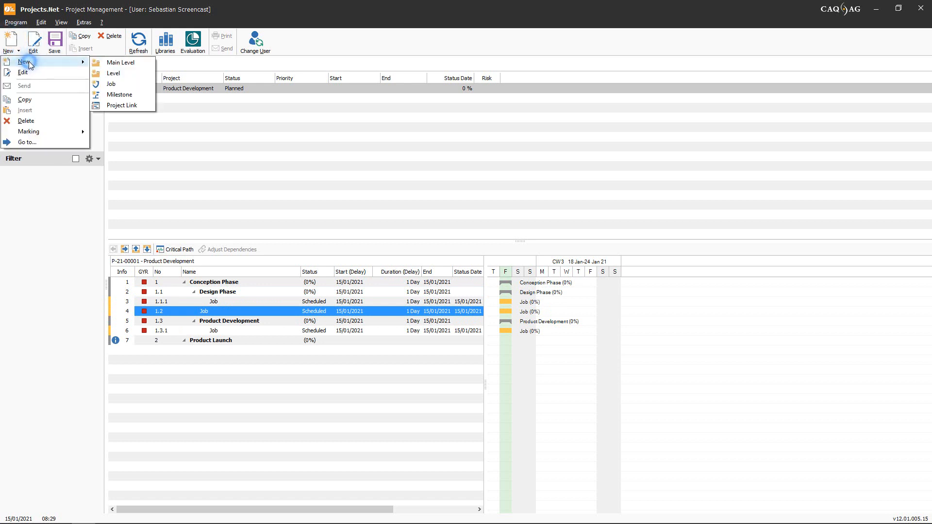
left_click(111, 84)
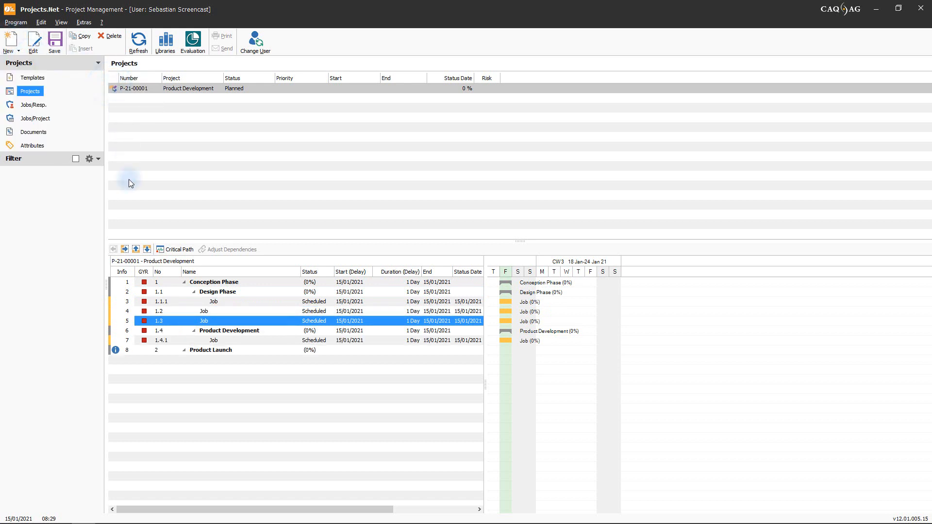
Step: Indent job 1.2 under Design Phase, and move the other new job below the existing Product Development job, indenting it to the same level
left_click(171, 311)
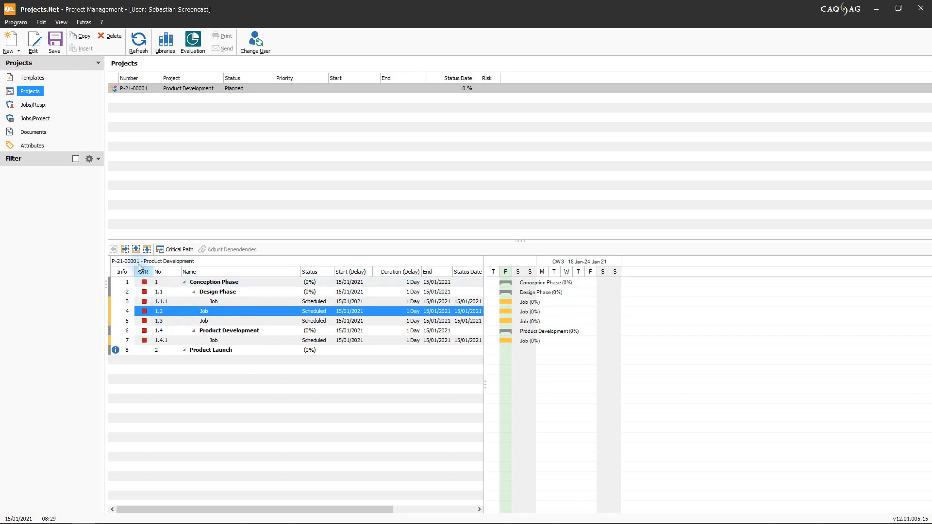
left_click(125, 249)
left_click(174, 321)
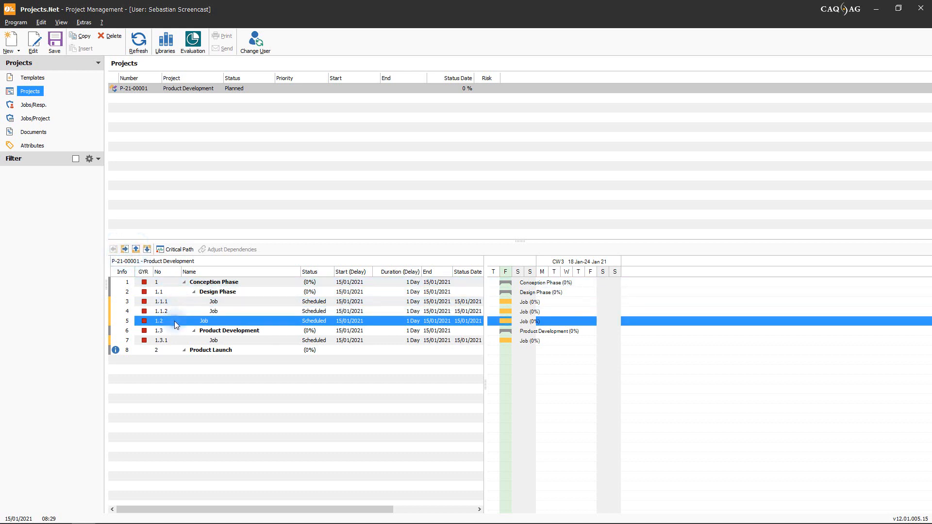
left_click(147, 249)
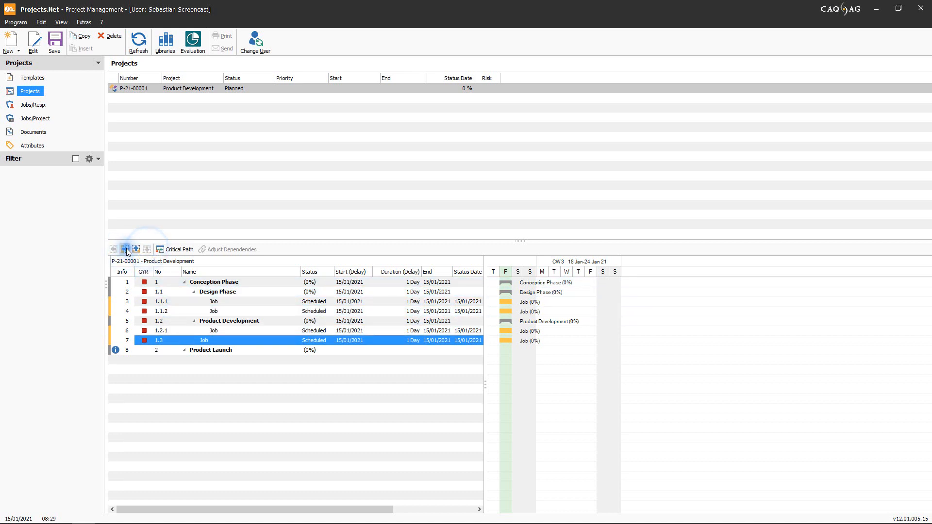
left_click(125, 249)
Step: Rename the two Design Phase jobs "Determine Product Requirements" and "Product Design"
left_click(222, 305)
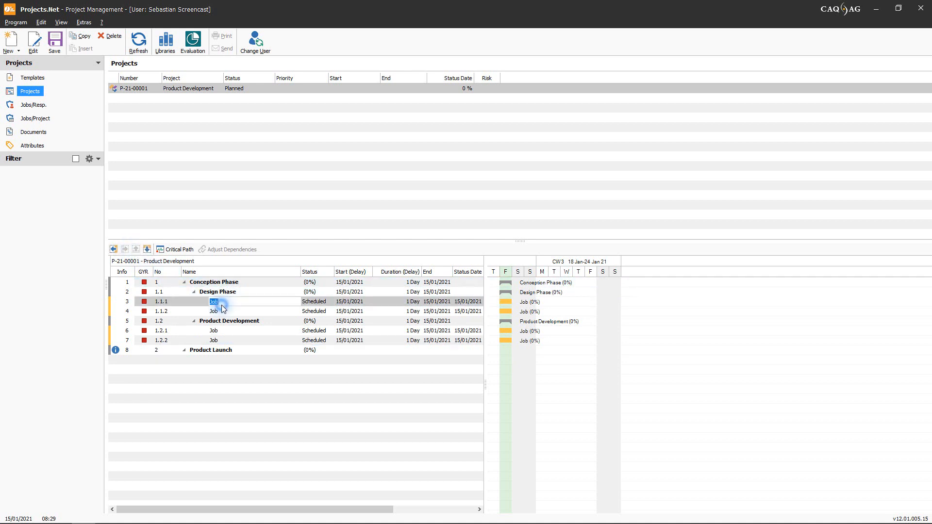
type("Determine Product Requirements")
left_click(220, 310)
left_click(220, 310)
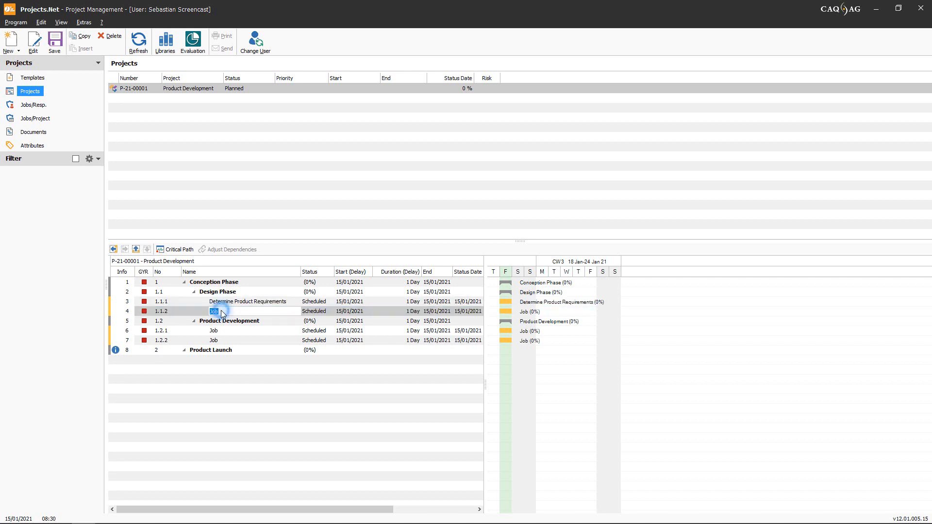
type("Product Design")
Step: Rename the two jobs under the Product Development level "Determine Material Requirements" and "Product Development"
left_click(220, 331)
left_click(220, 331)
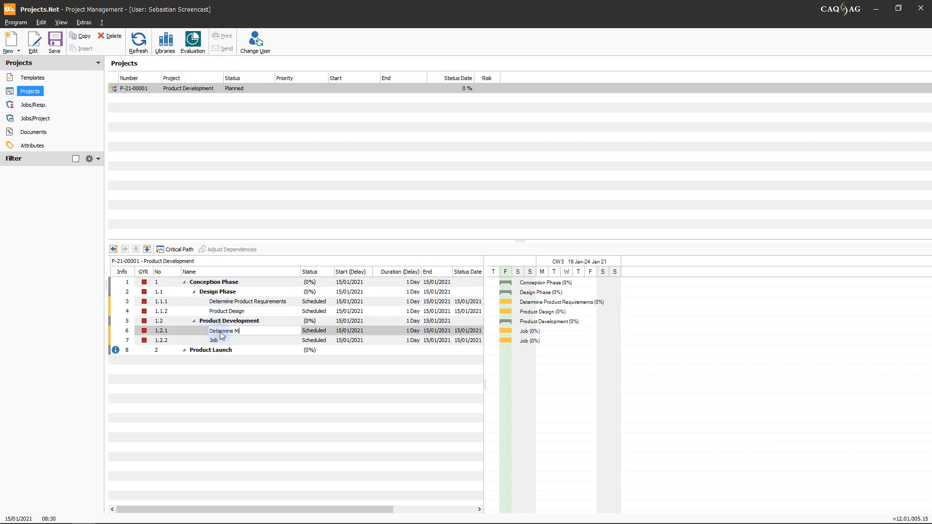
type("Determine Material Requirements")
left_click(219, 339)
left_click(220, 339)
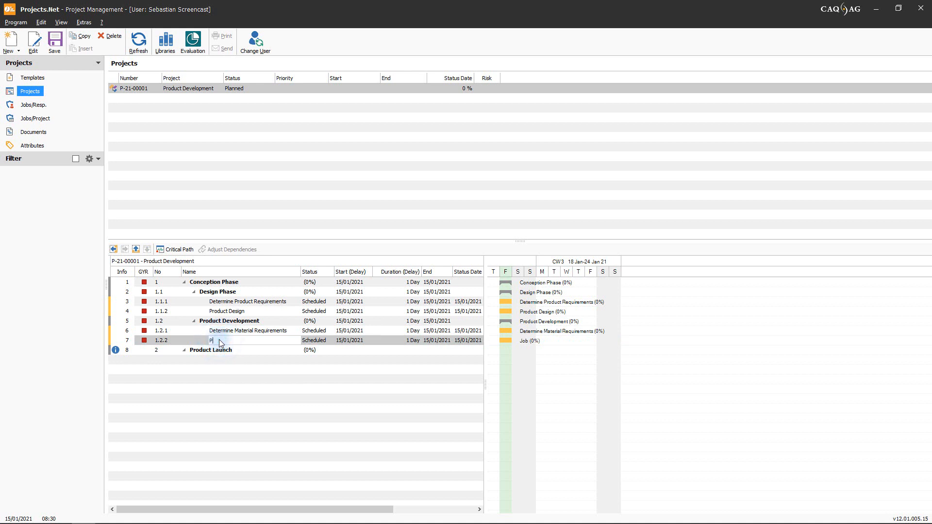
type("Product Development")
left_click(236, 373)
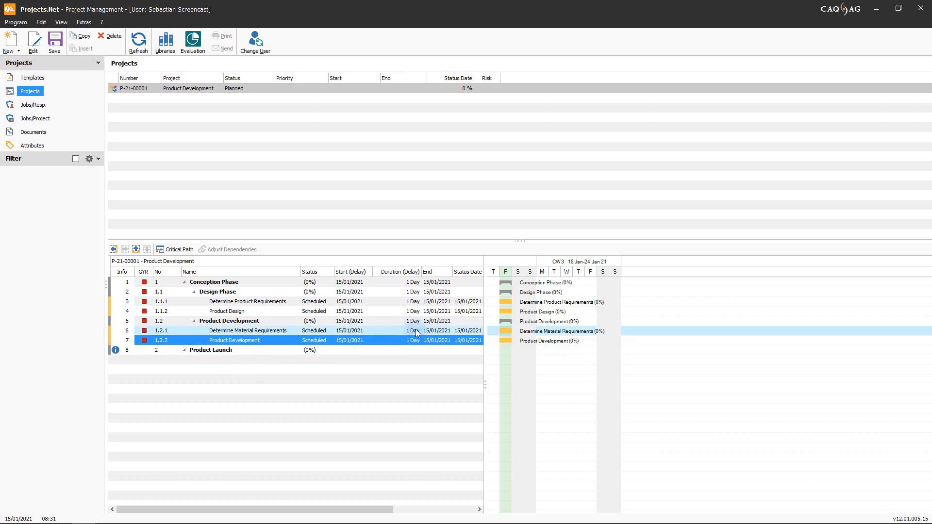
Step: In the Gantt chart, schedule Determine Product Requirements for 18/01/2021 to 19/01/2021 and Product Design for 20/01/2021 to 27/01/2021
left_click_drag(504, 302, 542, 301)
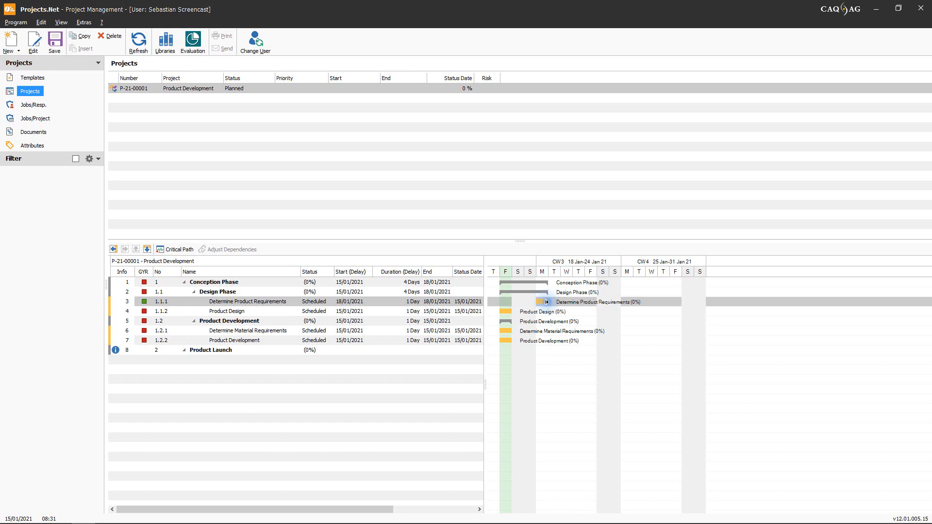
left_click_drag(547, 302, 562, 301)
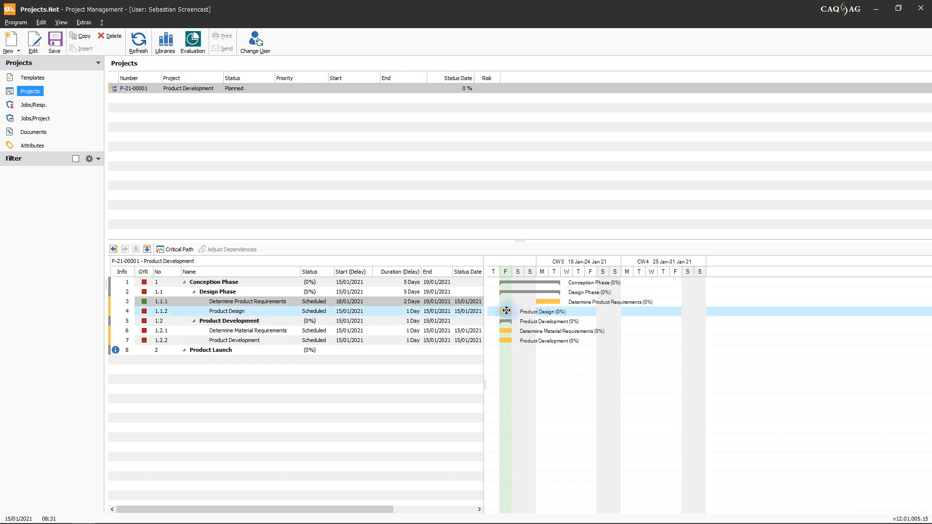
left_click_drag(503, 312, 659, 316)
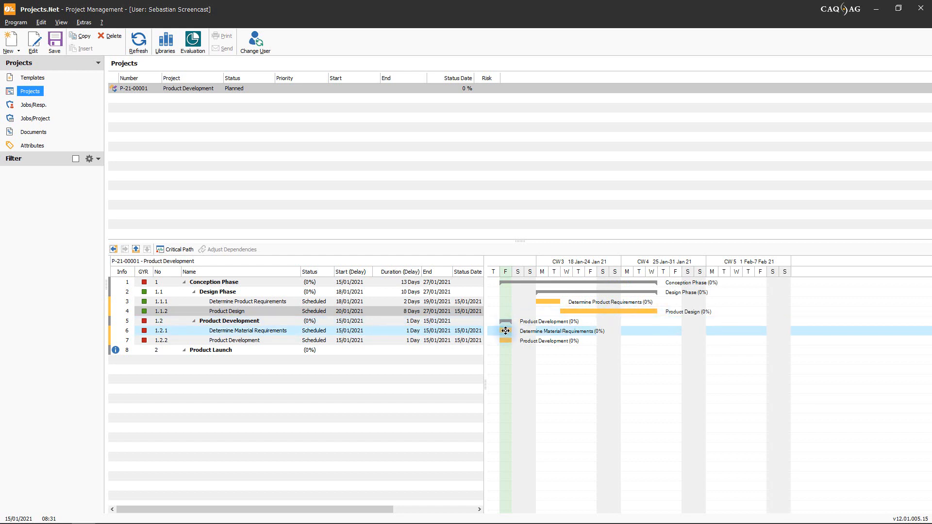
Step: Schedule Determine Material Requirements for 28/01/2021 to 29/01/2021 and the Product Development job for 28/01/2021 to 04/02/2021 in the Gantt chart
left_click_drag(506, 330, 681, 330)
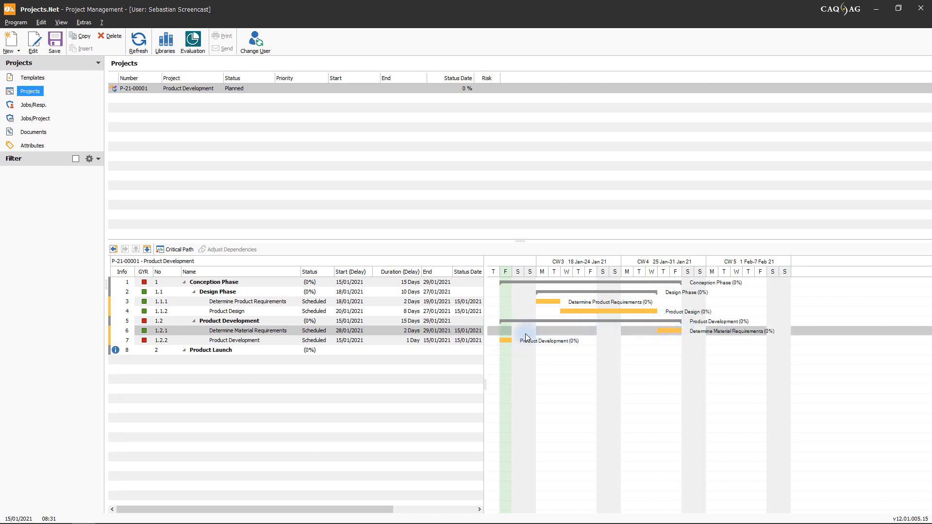
left_click_drag(505, 340, 722, 343)
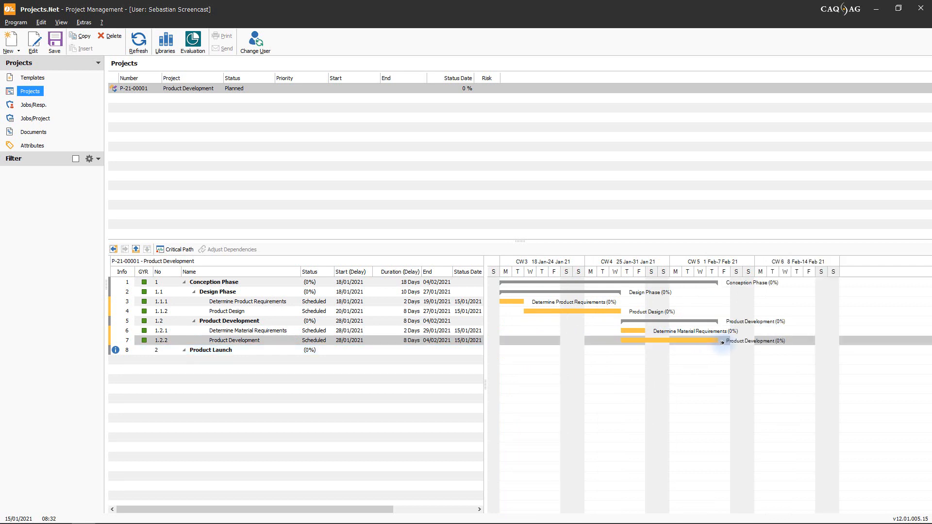